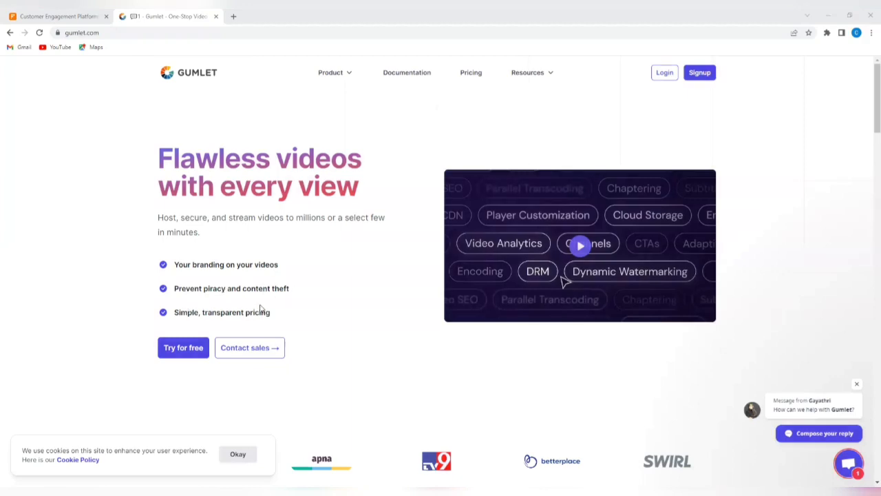
Step: Examine the Gumlet homepage's sections on hosting, video control, audience measurement, workflow automation and the streaming solution
{"action": "scroll", "coordinate": [261, 309], "scroll_direction": "down", "scroll_amount": 5}
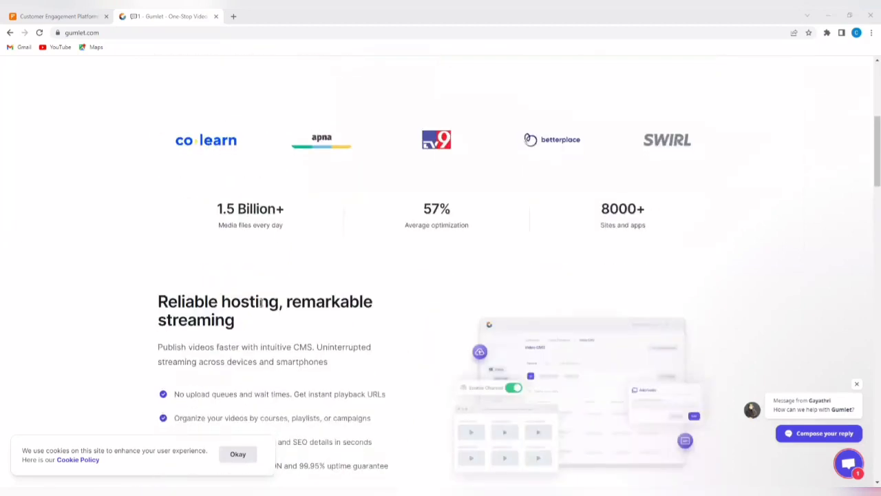
{"action": "scroll", "coordinate": [261, 303], "scroll_direction": "down", "scroll_amount": 1}
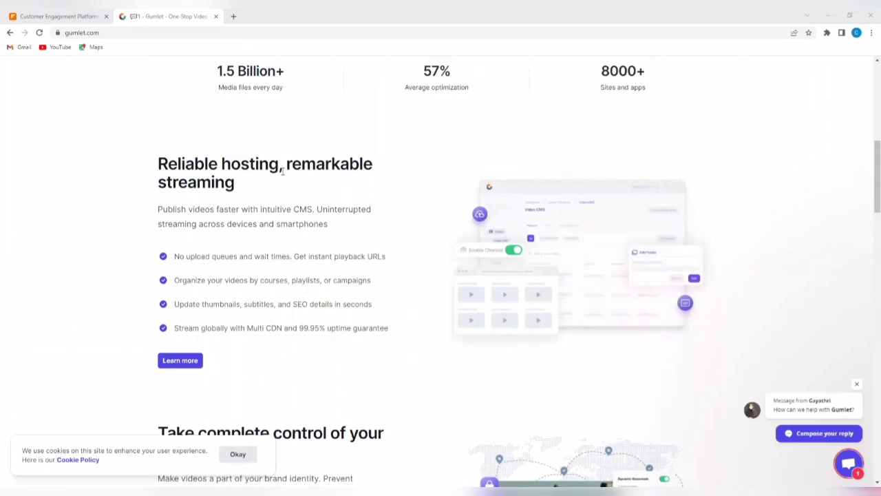
{"action": "scroll", "coordinate": [227, 185], "scroll_direction": "down", "scroll_amount": 1}
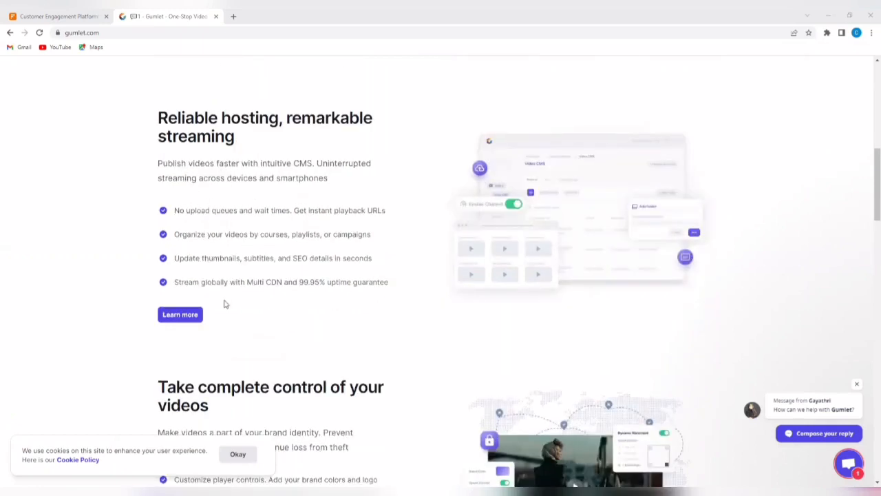
{"action": "scroll", "coordinate": [239, 234], "scroll_direction": "down", "scroll_amount": 2}
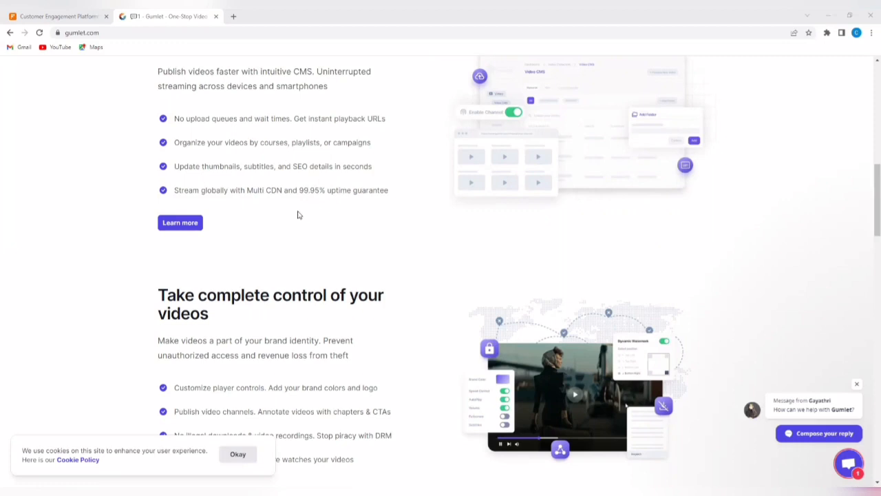
{"action": "scroll", "coordinate": [298, 213], "scroll_direction": "down", "scroll_amount": 3}
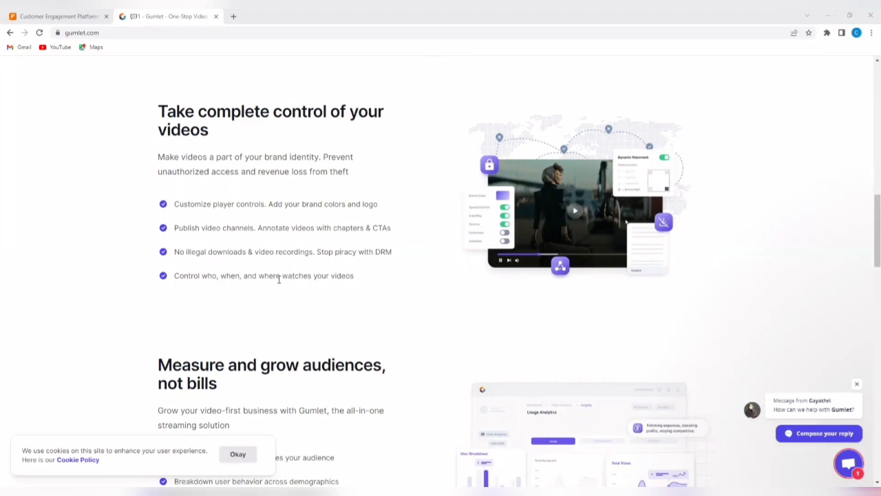
{"action": "scroll", "coordinate": [279, 277], "scroll_direction": "down", "scroll_amount": 2}
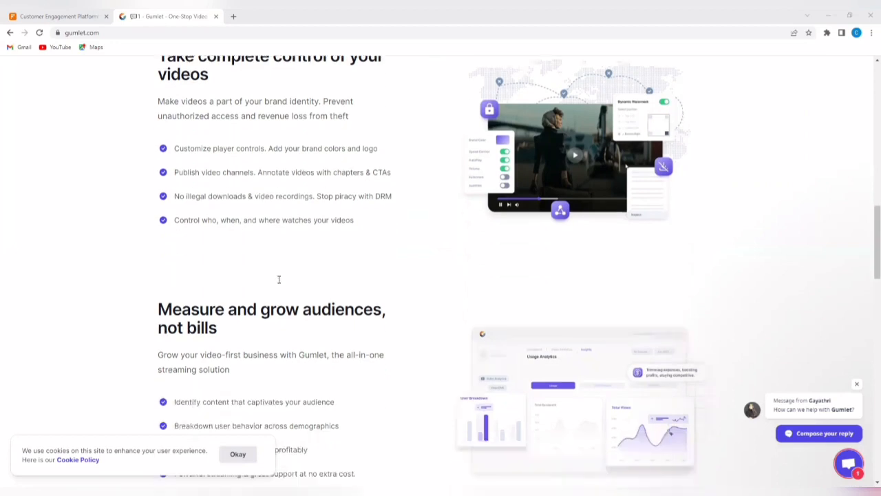
{"action": "scroll", "coordinate": [297, 223], "scroll_direction": "down", "scroll_amount": 2}
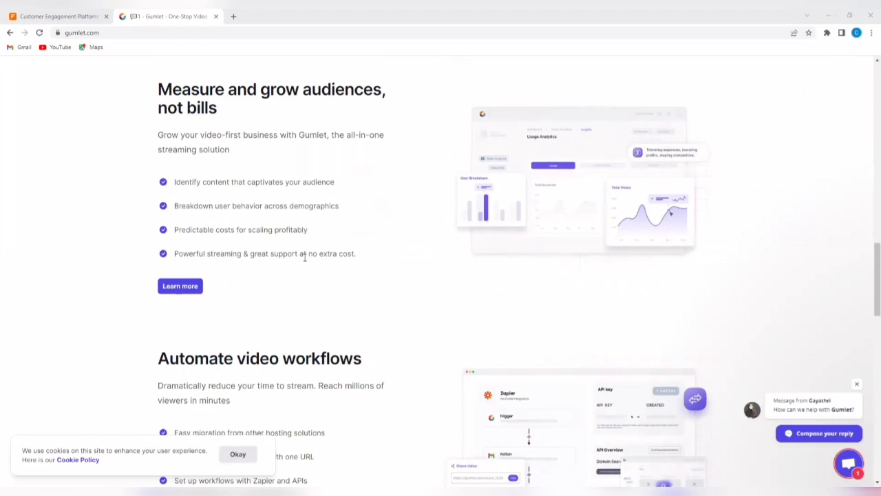
{"action": "scroll", "coordinate": [305, 257], "scroll_direction": "down", "scroll_amount": 2}
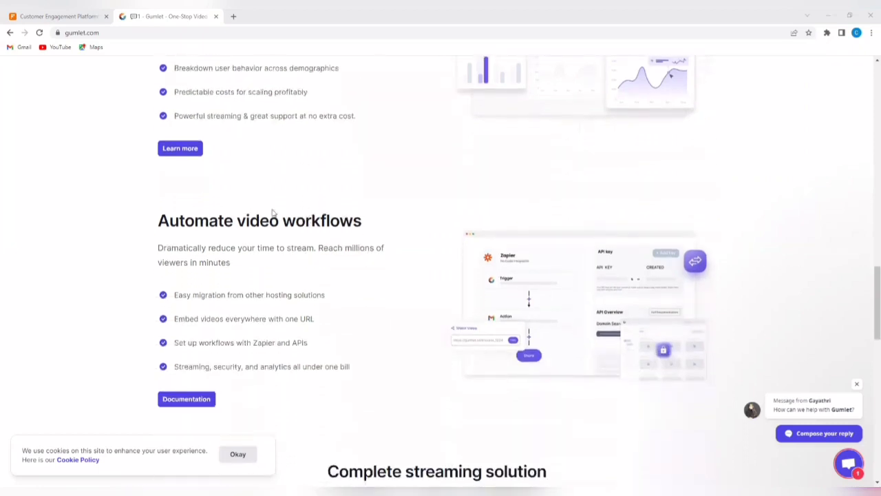
{"action": "scroll", "coordinate": [274, 254], "scroll_direction": "down", "scroll_amount": 2}
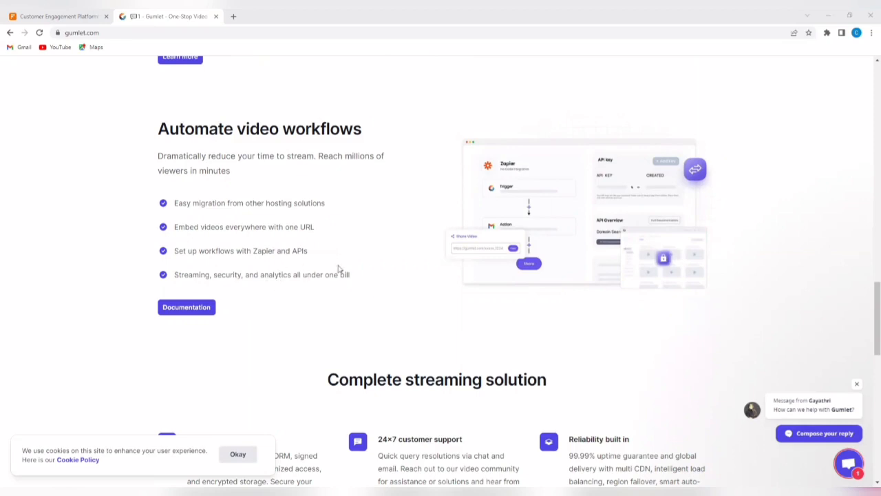
{"action": "scroll", "coordinate": [308, 264], "scroll_direction": "down", "scroll_amount": 1}
{"action": "scroll", "coordinate": [306, 264], "scroll_direction": "down", "scroll_amount": 2}
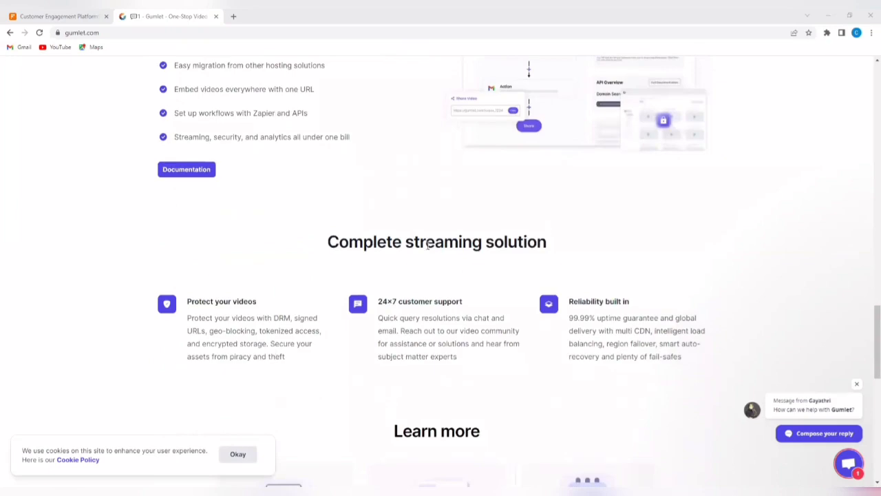
{"action": "scroll", "coordinate": [348, 237], "scroll_direction": "down", "scroll_amount": 4}
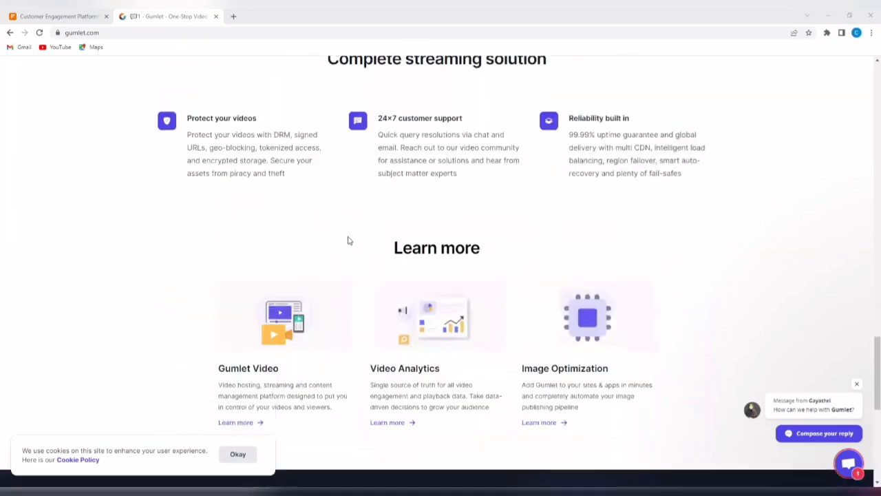
{"action": "scroll", "coordinate": [348, 241], "scroll_direction": "down", "scroll_amount": 5}
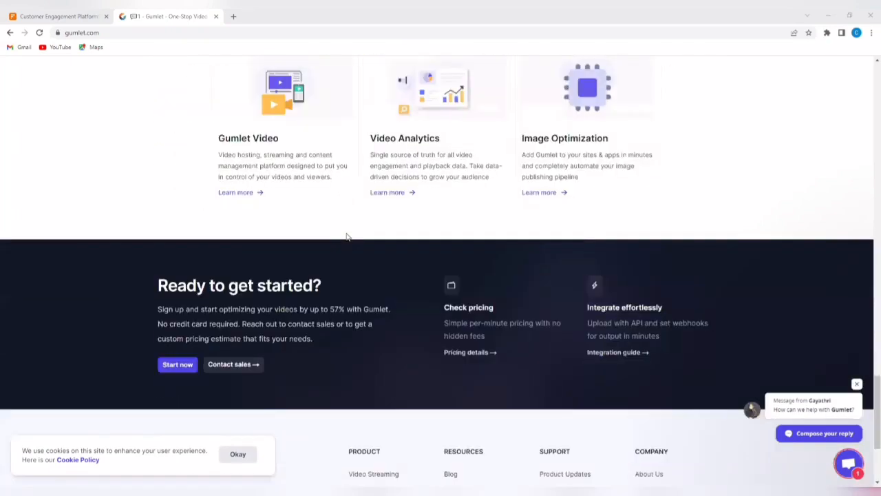
{"action": "scroll", "coordinate": [348, 238], "scroll_direction": "down", "scroll_amount": 3}
{"action": "scroll", "coordinate": [348, 238], "scroll_direction": "up", "scroll_amount": 4}
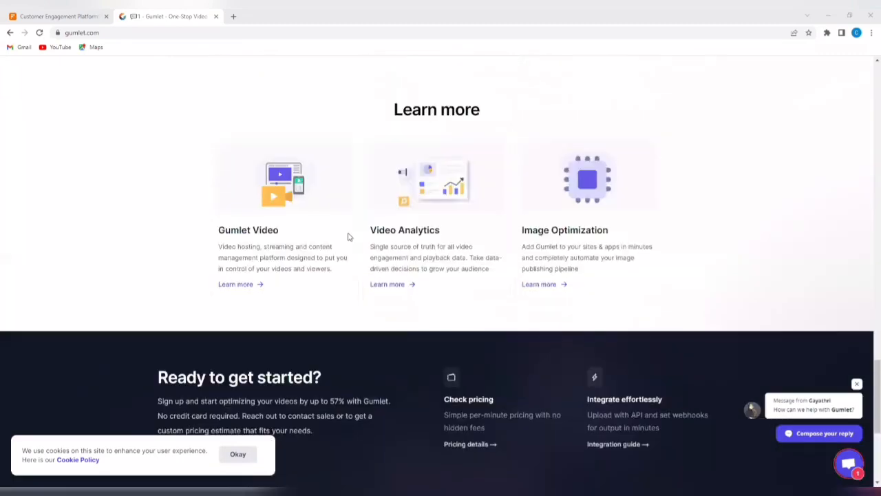
{"action": "scroll", "coordinate": [348, 236], "scroll_direction": "up", "scroll_amount": 15}
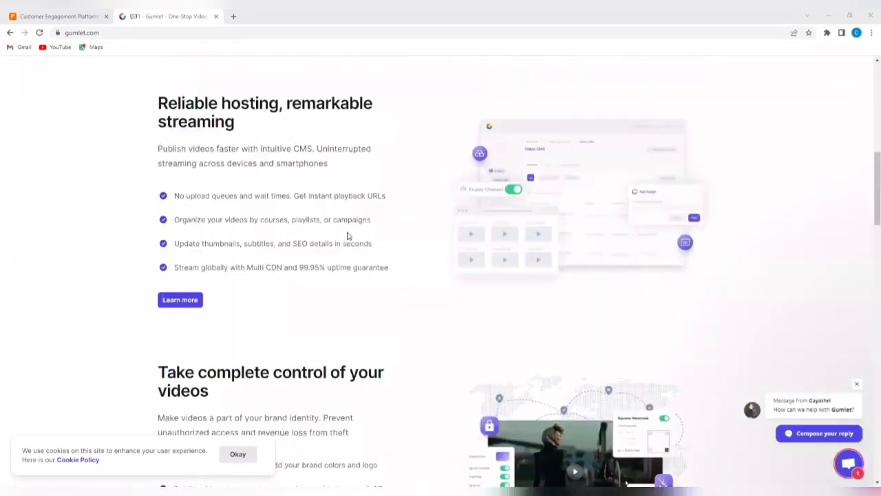
{"action": "scroll", "coordinate": [349, 236], "scroll_direction": "up", "scroll_amount": 8}
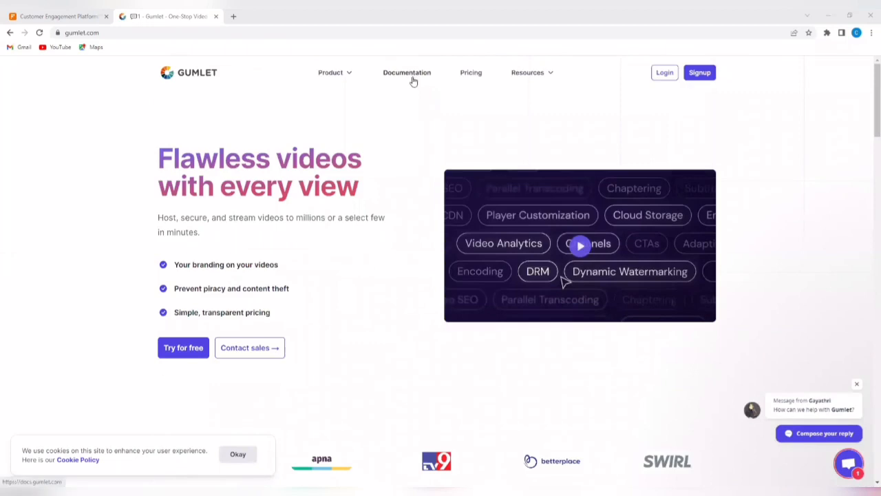
Step: View the documentation's welcome page and review the annual pricing plans on the Gumlet site
{"action": "left_click", "coordinate": [412, 78]}
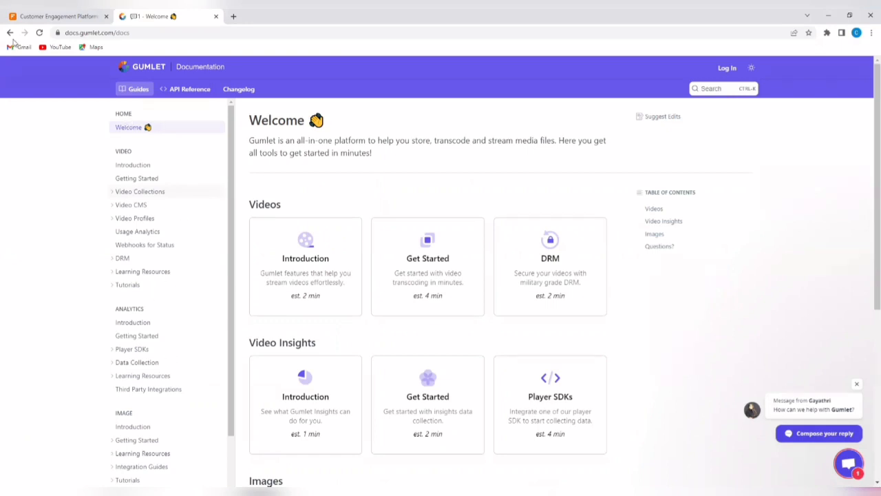
{"action": "left_click", "coordinate": [10, 34]}
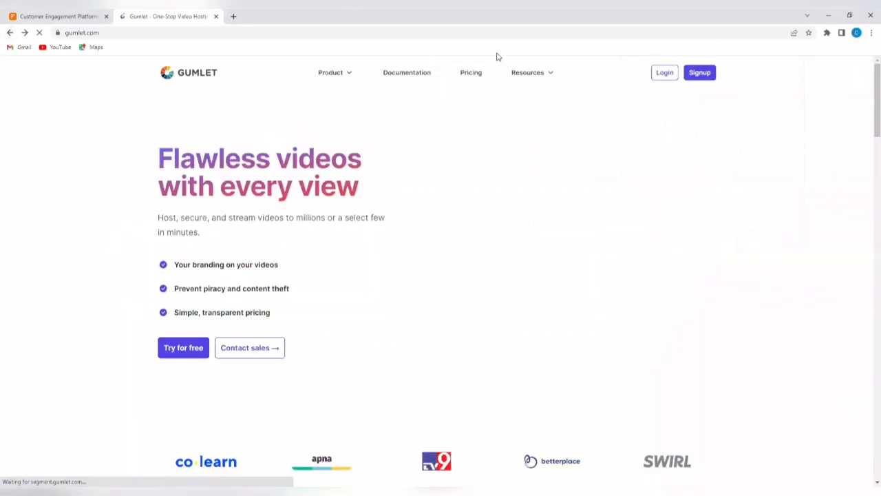
{"action": "left_click", "coordinate": [474, 77]}
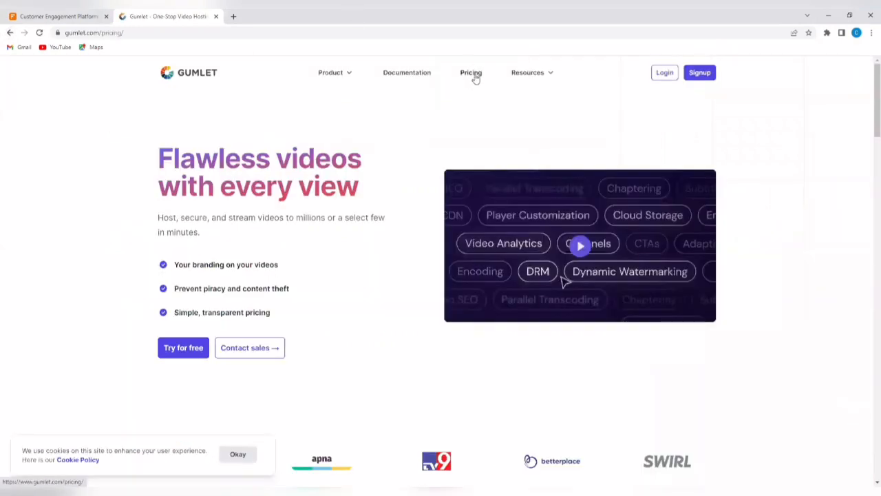
{"action": "scroll", "coordinate": [484, 103], "scroll_direction": "down", "scroll_amount": 2}
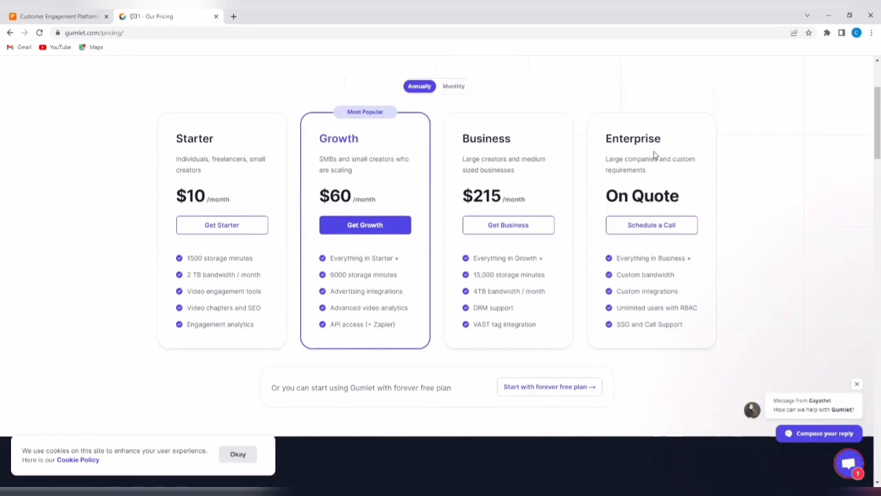
{"action": "scroll", "coordinate": [457, 294], "scroll_direction": "down", "scroll_amount": 1}
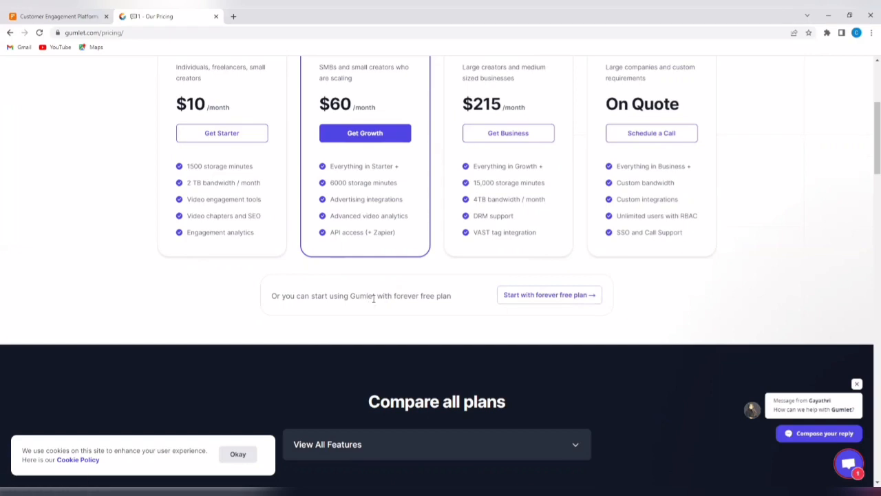
Step: Start with the forever free plan and sign up using an existing Google account
{"action": "left_click", "coordinate": [528, 300]}
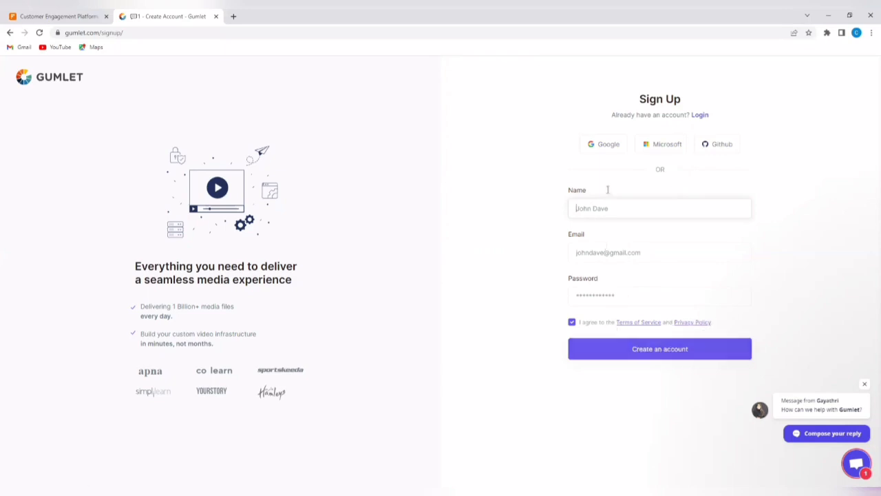
{"action": "left_click", "coordinate": [606, 147]}
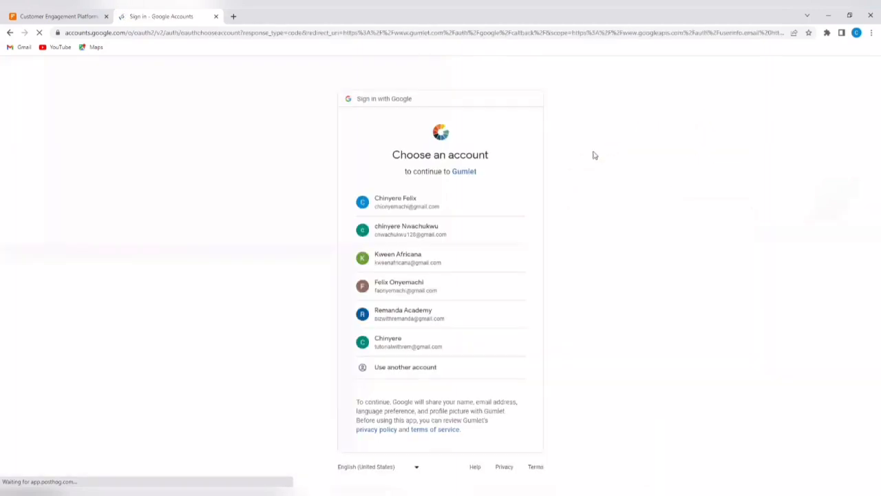
{"action": "left_click", "coordinate": [410, 292]}
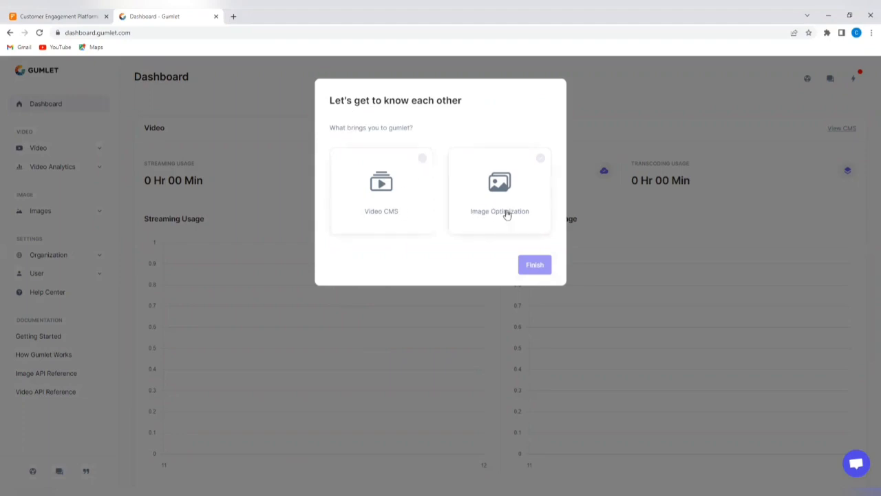
Step: Complete the onboarding questions with Video CMS as the purpose and "For Education (as an educator or an institute)" as the video use
{"action": "left_click", "coordinate": [411, 184]}
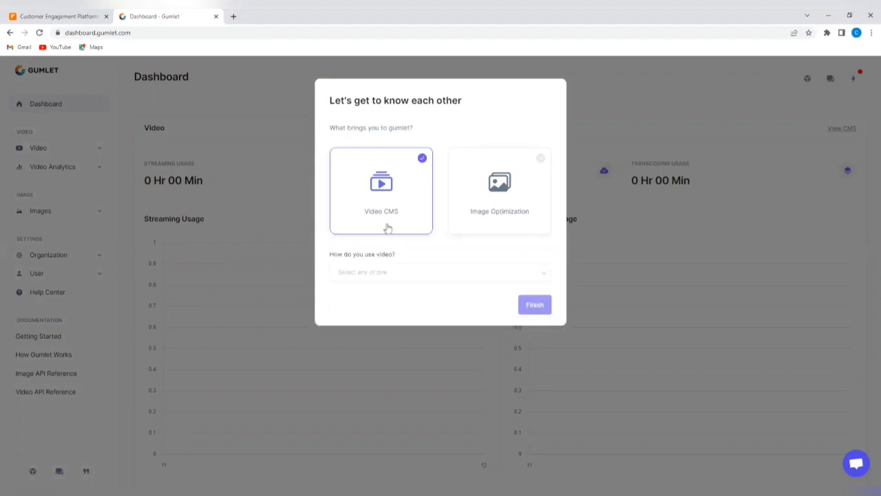
{"action": "left_click", "coordinate": [544, 275]}
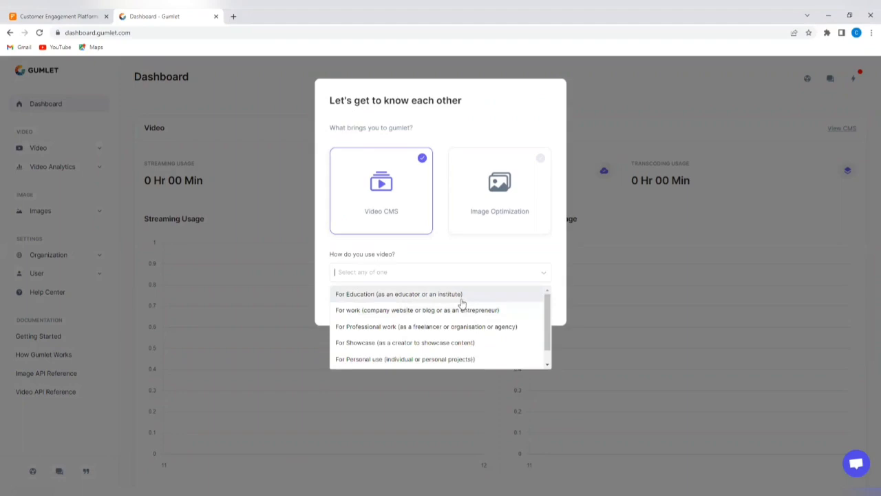
{"action": "left_click", "coordinate": [466, 298]}
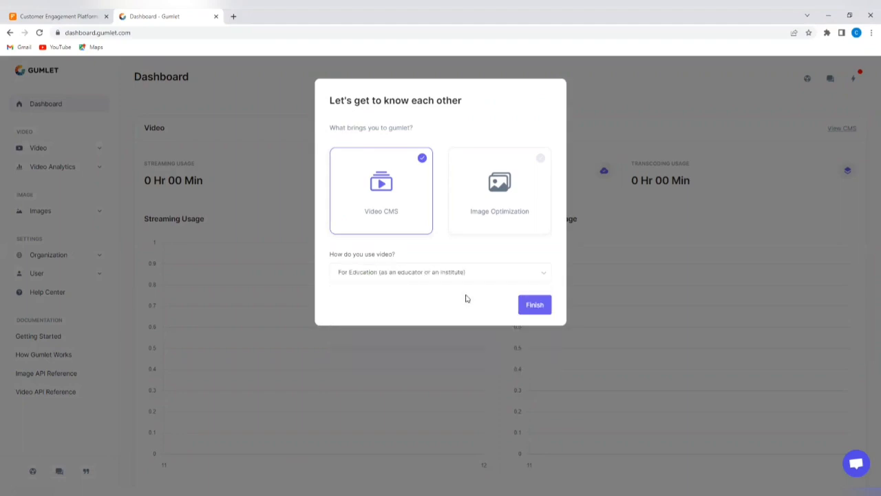
{"action": "left_click", "coordinate": [536, 307]}
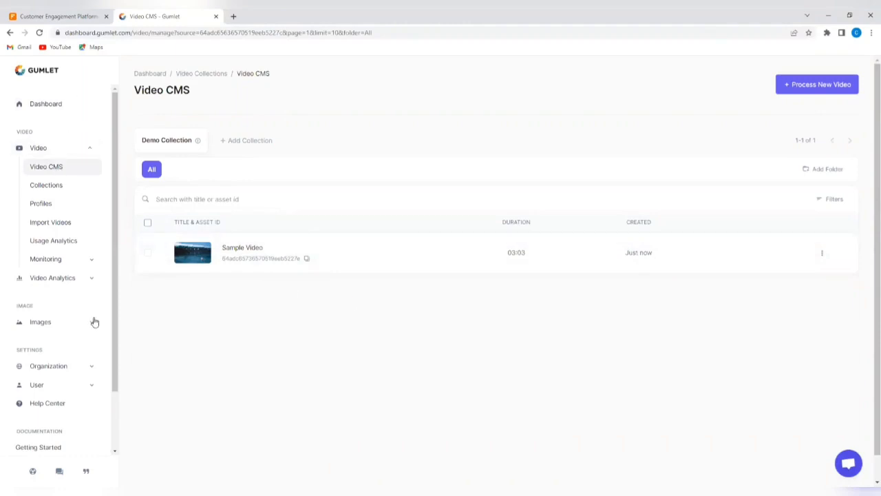
Step: Open the dashboard and review its video usage, Video Insights, Image, Plan Details and Invoice List sections
{"action": "left_click", "coordinate": [65, 107]}
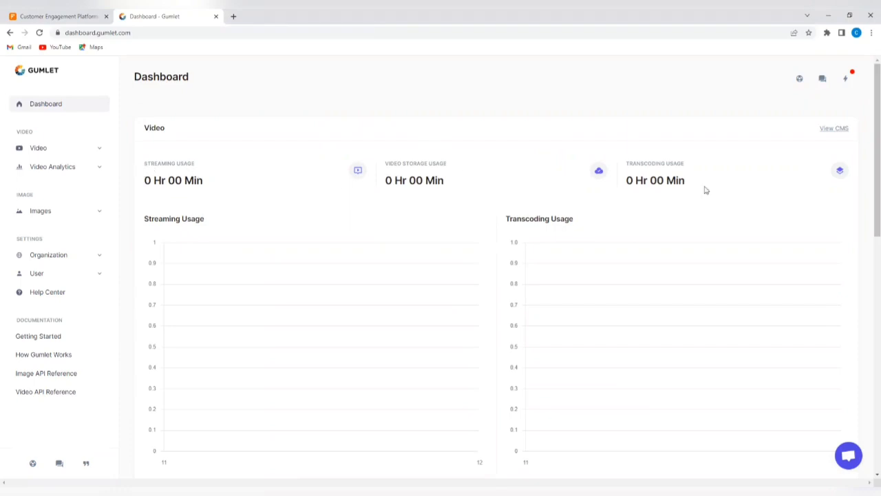
{"action": "scroll", "coordinate": [585, 178], "scroll_direction": "down", "scroll_amount": 3}
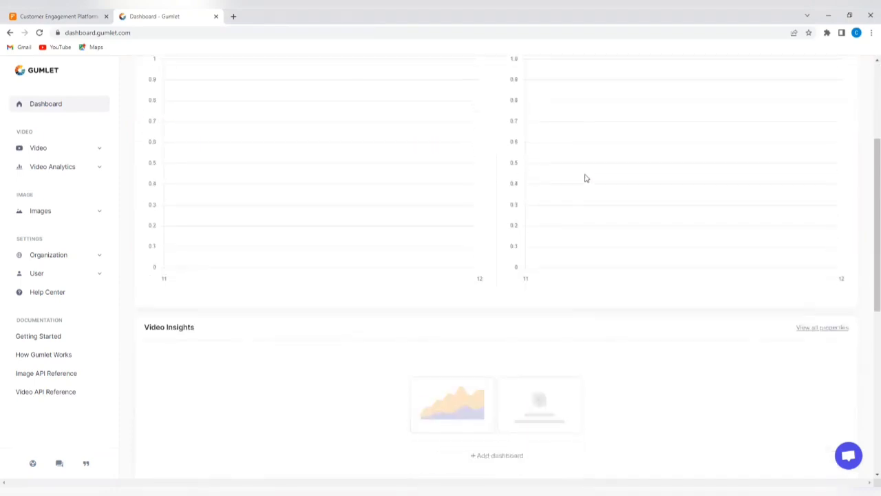
{"action": "scroll", "coordinate": [585, 178], "scroll_direction": "down", "scroll_amount": 2}
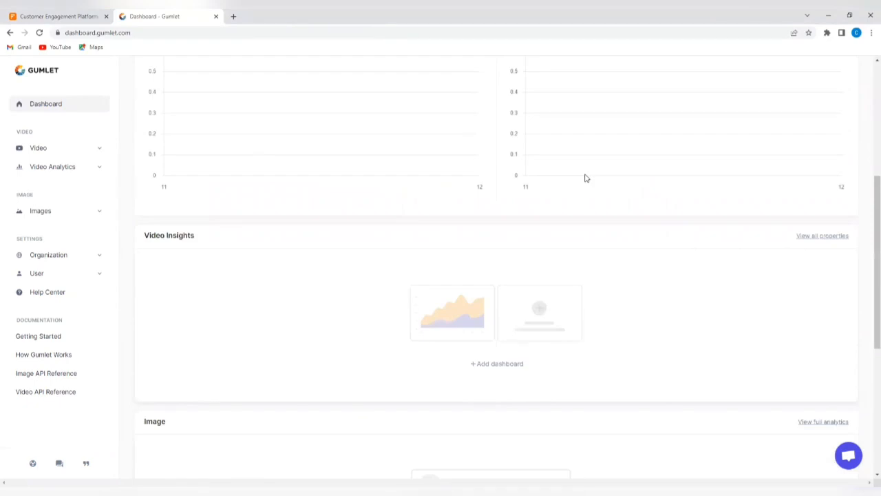
{"action": "scroll", "coordinate": [585, 177], "scroll_direction": "down", "scroll_amount": 1}
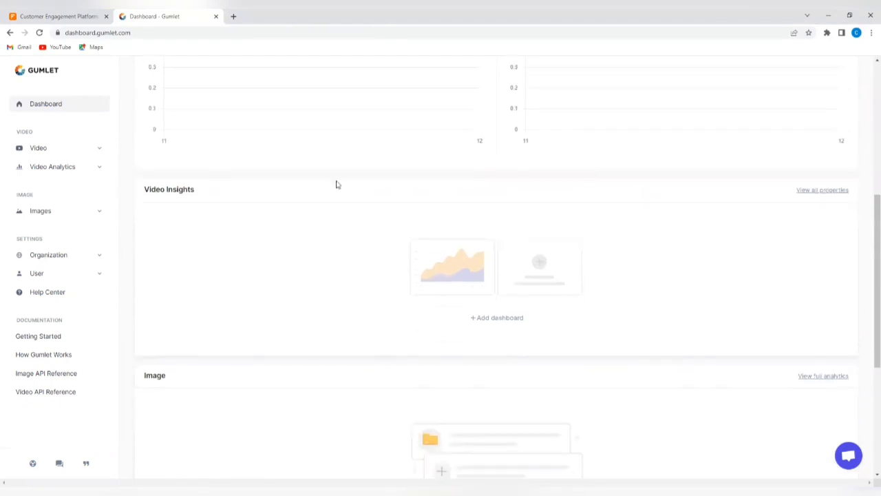
{"action": "scroll", "coordinate": [207, 201], "scroll_direction": "down", "scroll_amount": 5}
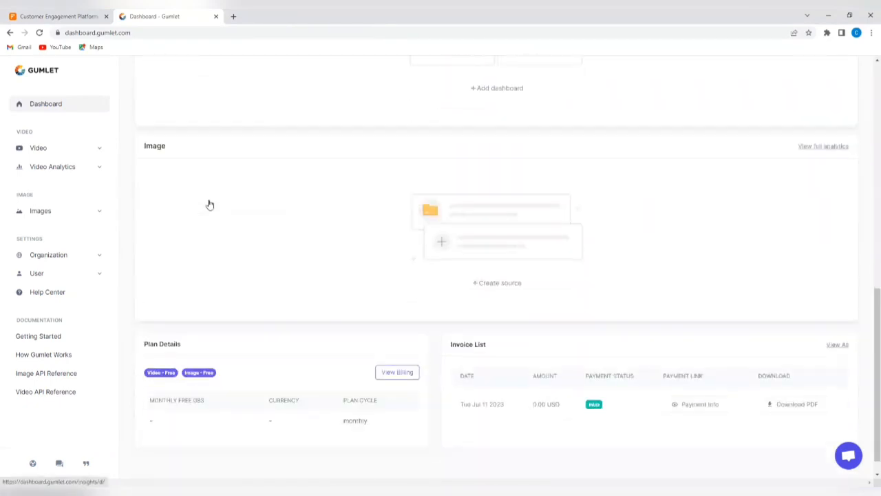
{"action": "scroll", "coordinate": [269, 256], "scroll_direction": "down", "scroll_amount": 1}
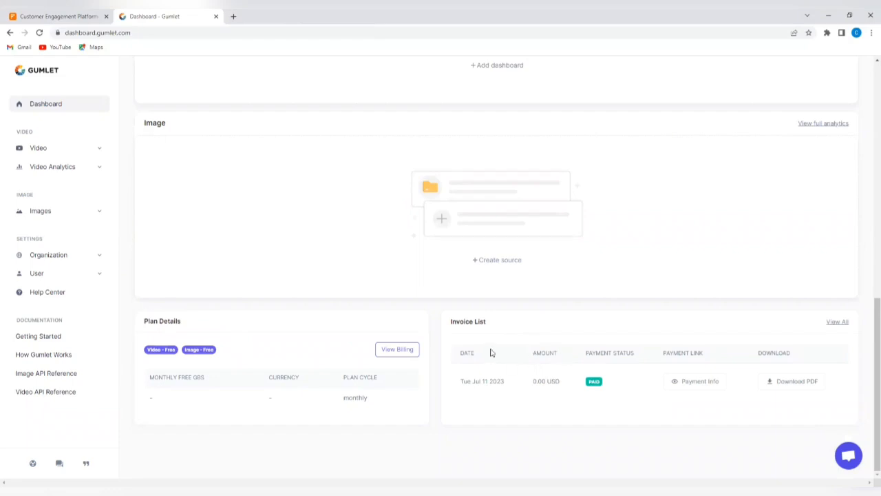
{"action": "scroll", "coordinate": [492, 349], "scroll_direction": "up", "scroll_amount": 8}
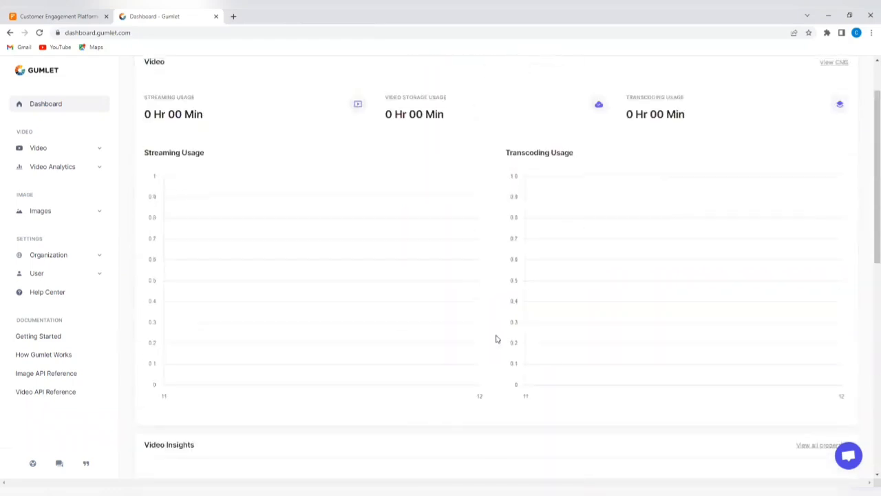
Step: Review the Video CMS listing and the Video Collections page
{"action": "left_click", "coordinate": [43, 148]}
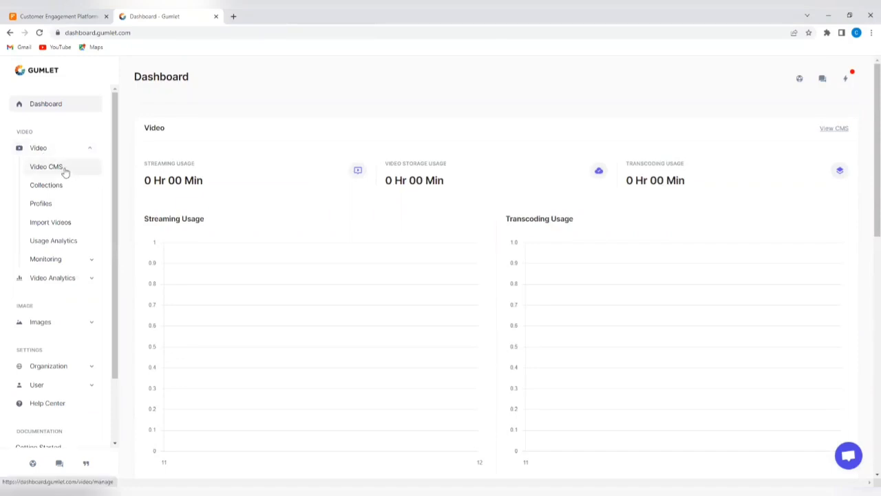
{"action": "left_click", "coordinate": [64, 172]}
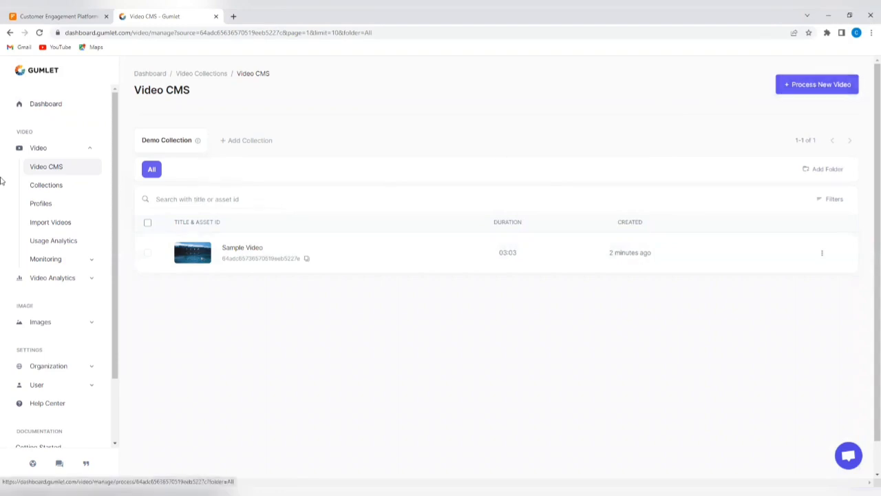
{"action": "left_click", "coordinate": [54, 190]}
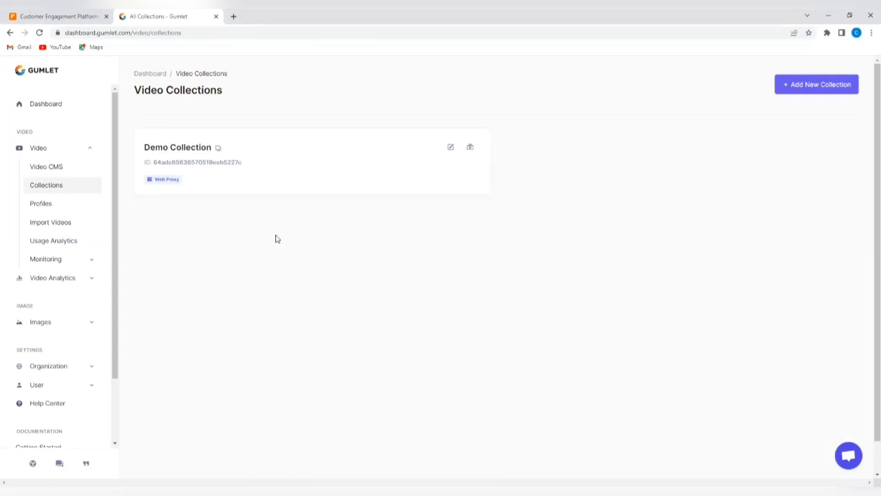
Step: Open the Video Profiles page and examine the settings available for adding a new profile
{"action": "left_click", "coordinate": [56, 206]}
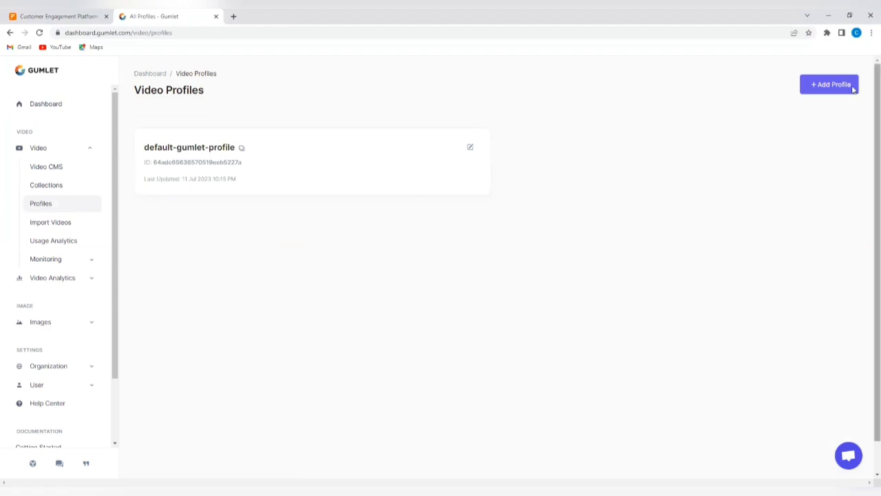
{"action": "left_click", "coordinate": [830, 88]}
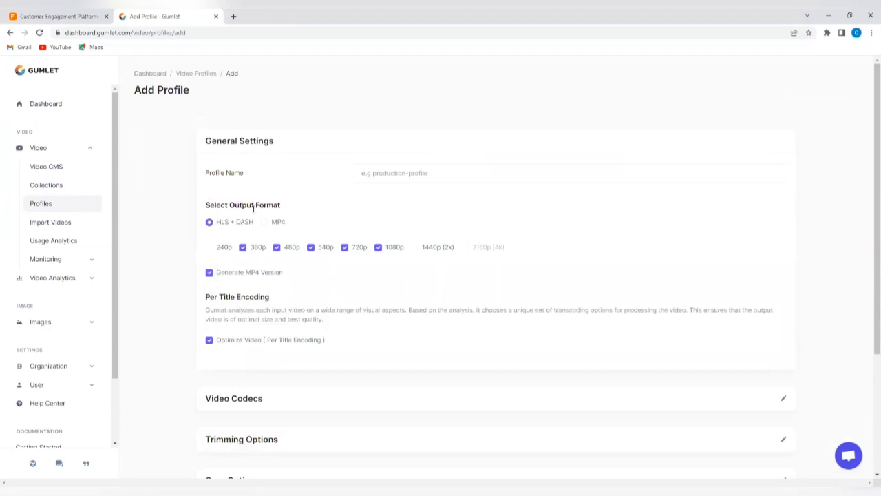
{"action": "scroll", "coordinate": [278, 220], "scroll_direction": "down", "scroll_amount": 3}
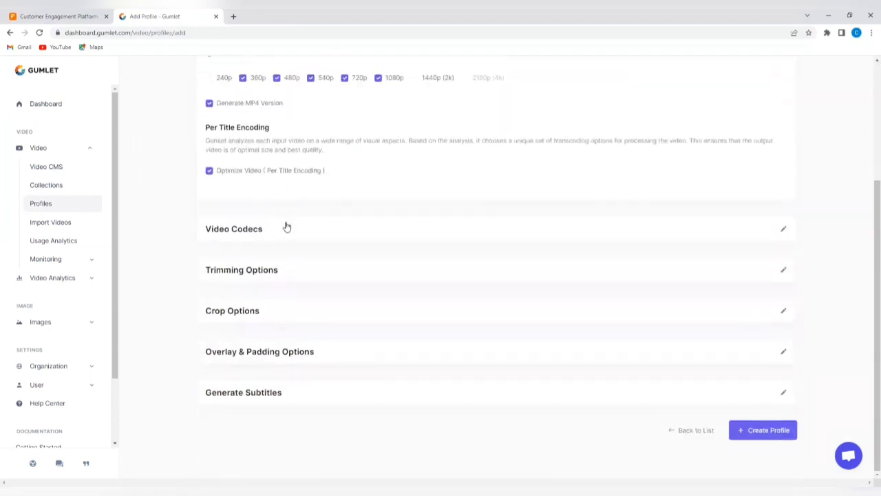
{"action": "scroll", "coordinate": [289, 224], "scroll_direction": "up", "scroll_amount": 2}
{"action": "scroll", "coordinate": [289, 222], "scroll_direction": "up", "scroll_amount": 1}
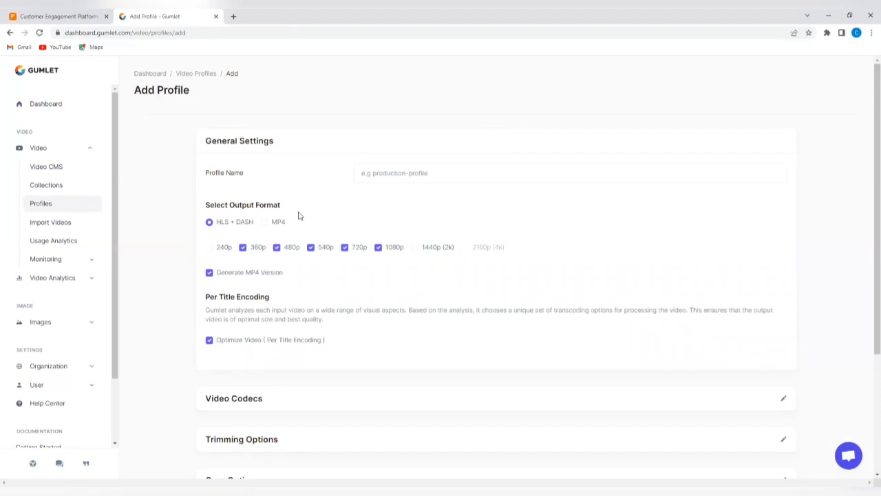
Step: Review the Import Videos and Usage Analytics pages and expand the Monitoring options
{"action": "left_click", "coordinate": [61, 226]}
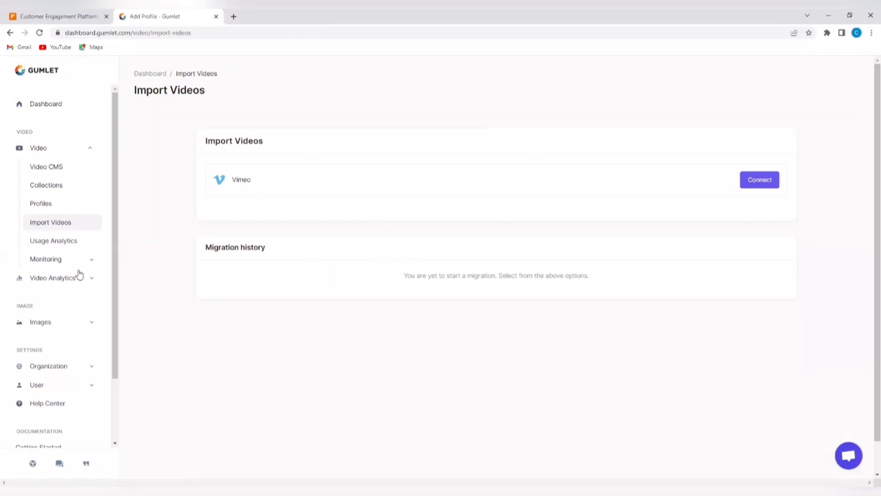
{"action": "left_click", "coordinate": [54, 242]}
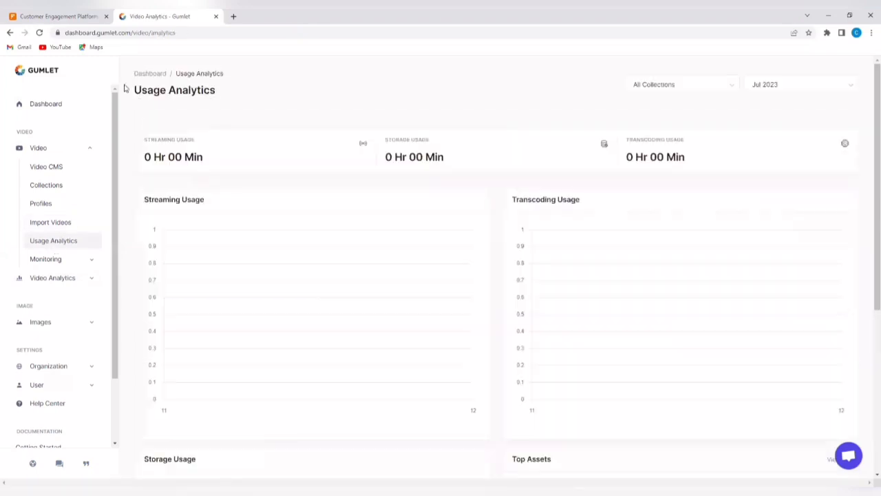
{"action": "left_click", "coordinate": [60, 265]}
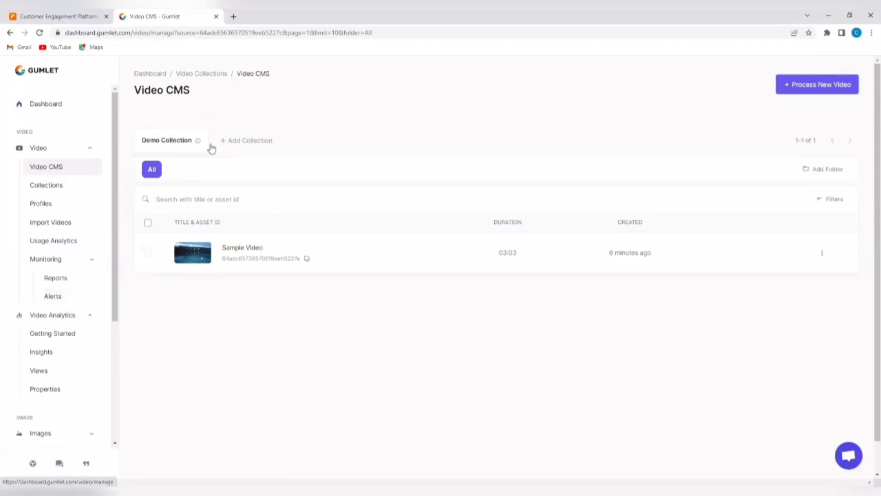
Step: Start processing a new video in the Demo Collection with specific parameters and MP4 output, and continue to the upload stage
{"action": "left_click", "coordinate": [803, 86]}
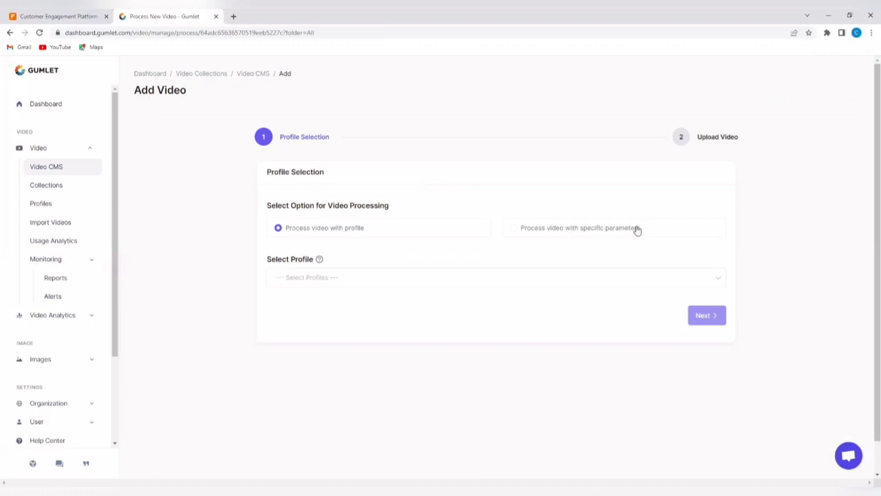
{"action": "left_click", "coordinate": [515, 237]}
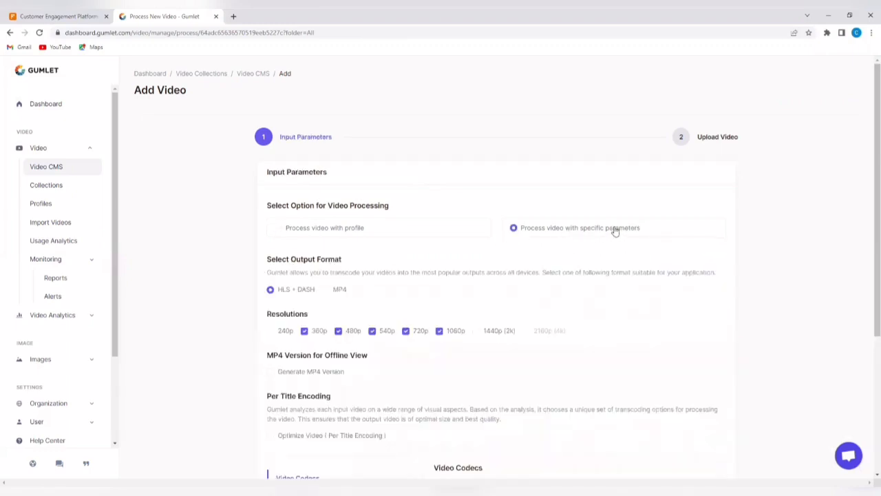
{"action": "scroll", "coordinate": [446, 243], "scroll_direction": "down", "scroll_amount": 3}
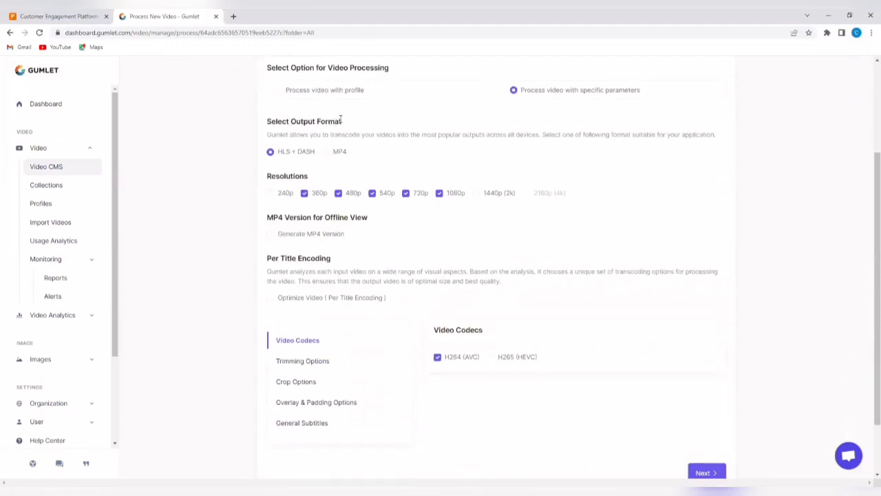
{"action": "left_click", "coordinate": [325, 153]}
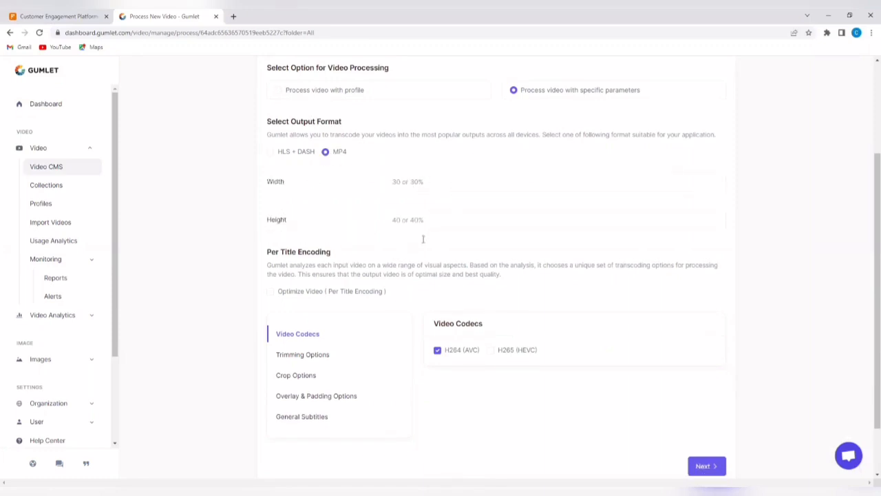
{"action": "scroll", "coordinate": [346, 261], "scroll_direction": "down", "scroll_amount": 1}
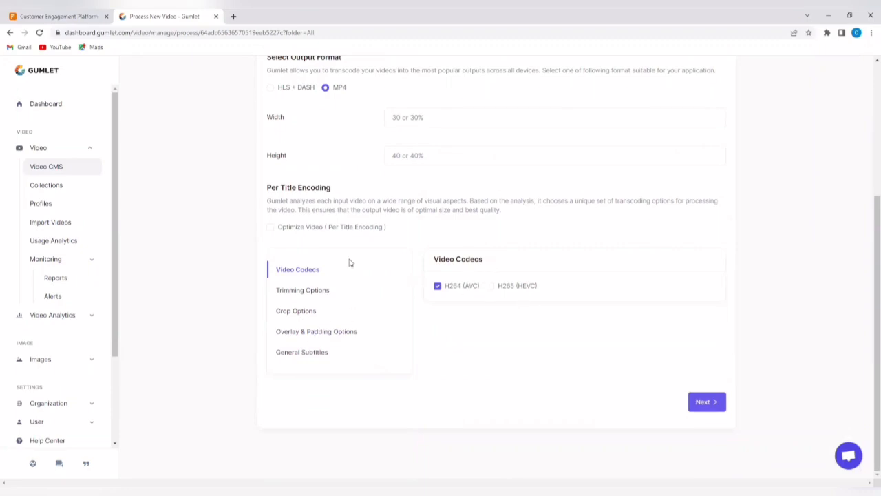
{"action": "scroll", "coordinate": [380, 312], "scroll_direction": "up", "scroll_amount": 3}
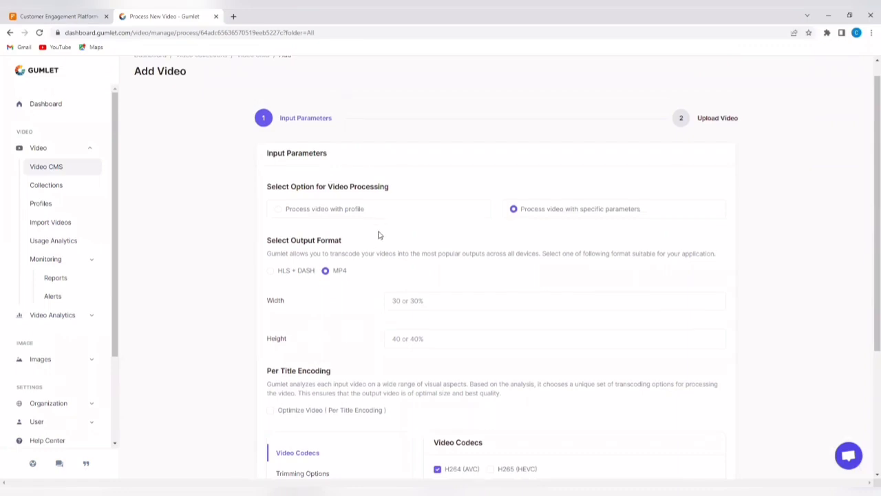
{"action": "scroll", "coordinate": [379, 233], "scroll_direction": "down", "scroll_amount": 3}
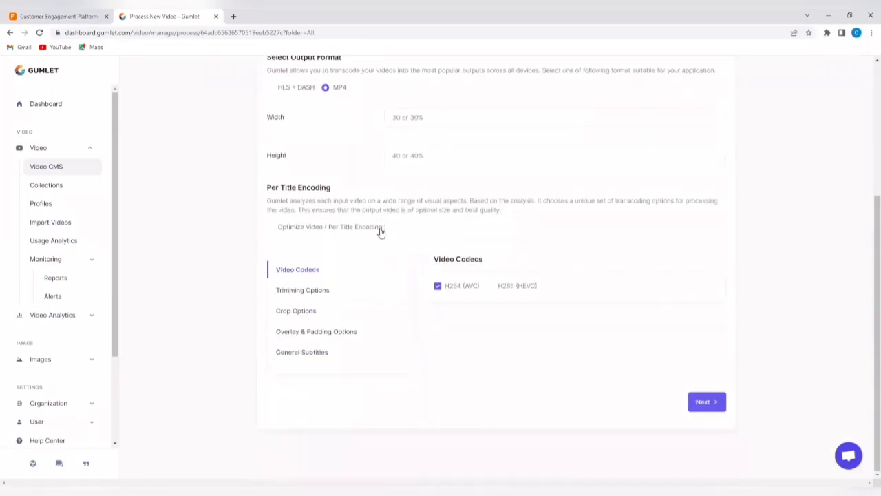
{"action": "left_click", "coordinate": [712, 412]}
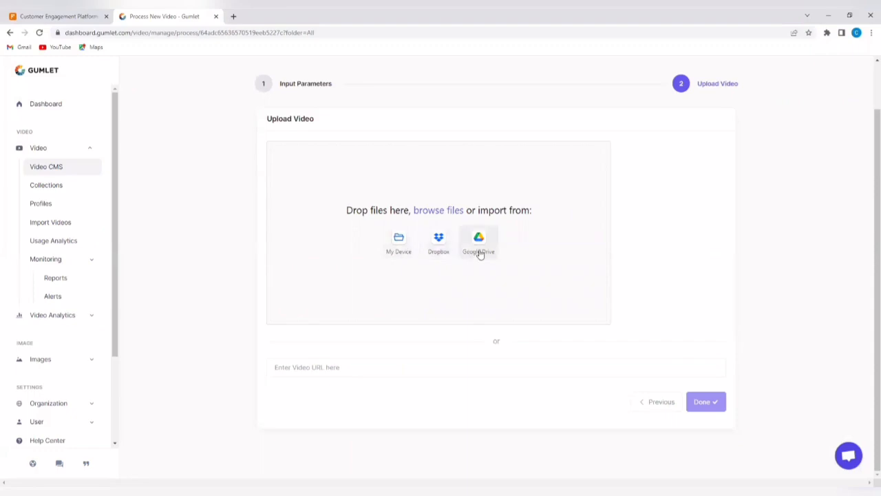
Step: Upload the video InShot_20230705_194505422.mp4 from the Downloads folder
{"action": "left_click", "coordinate": [446, 216]}
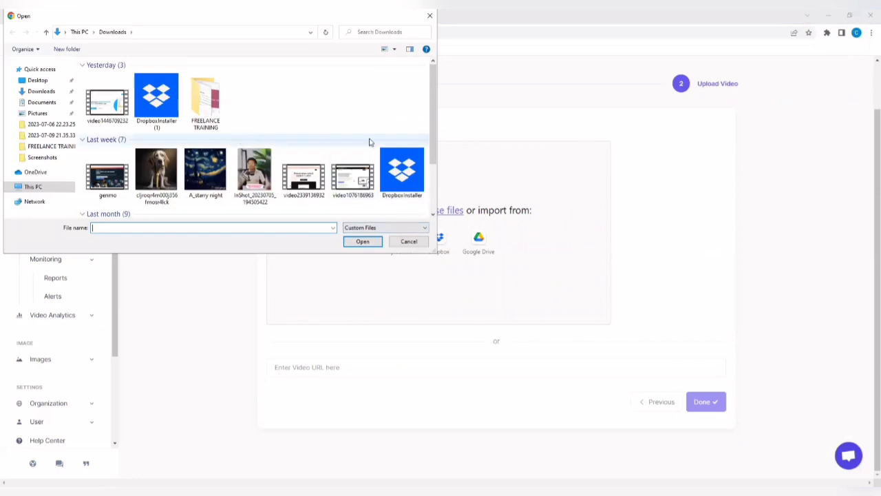
{"action": "left_click", "coordinate": [254, 172]}
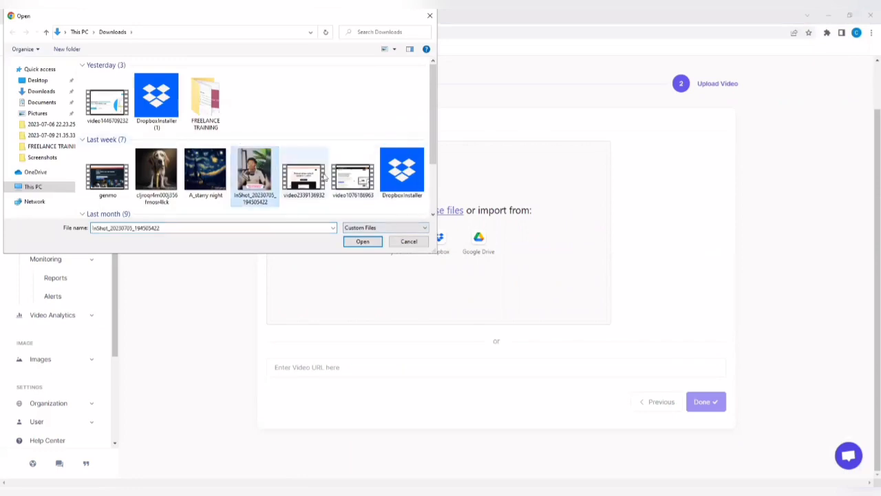
{"action": "left_click", "coordinate": [363, 242]}
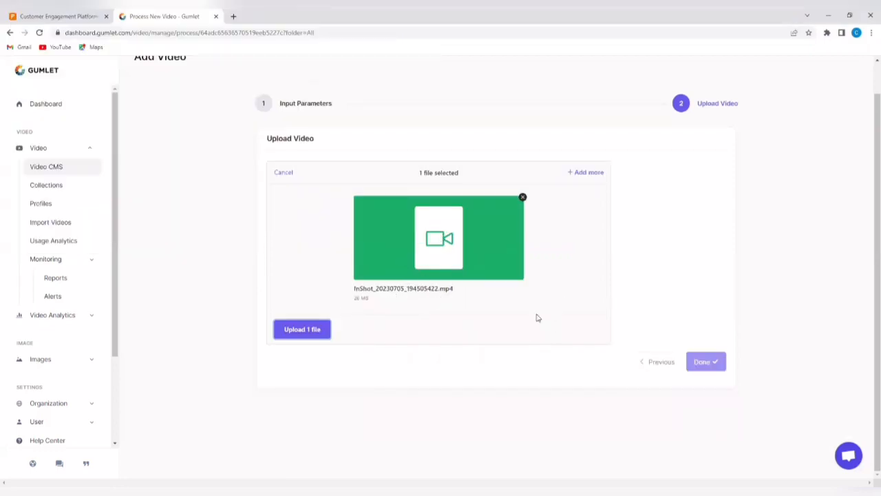
{"action": "left_click", "coordinate": [305, 328]}
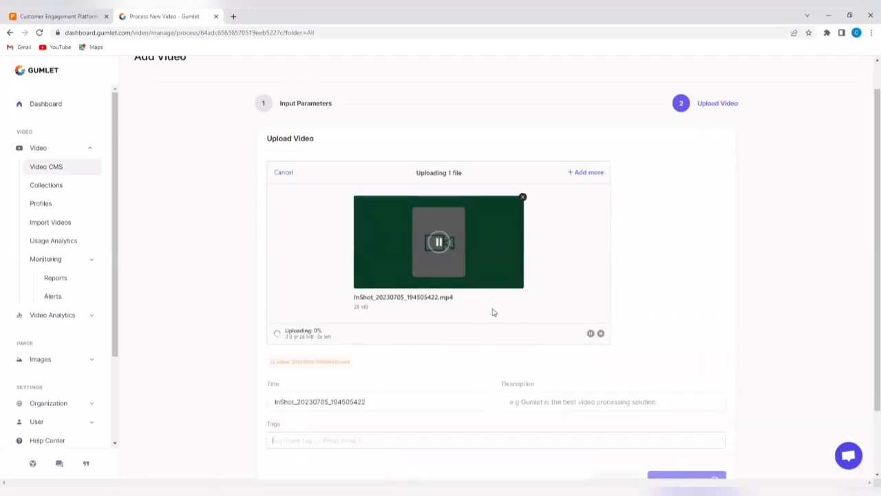
Step: Title the uploaded video "Onboarding video" and finish adding it
{"action": "scroll", "coordinate": [491, 311], "scroll_direction": "down", "scroll_amount": 2}
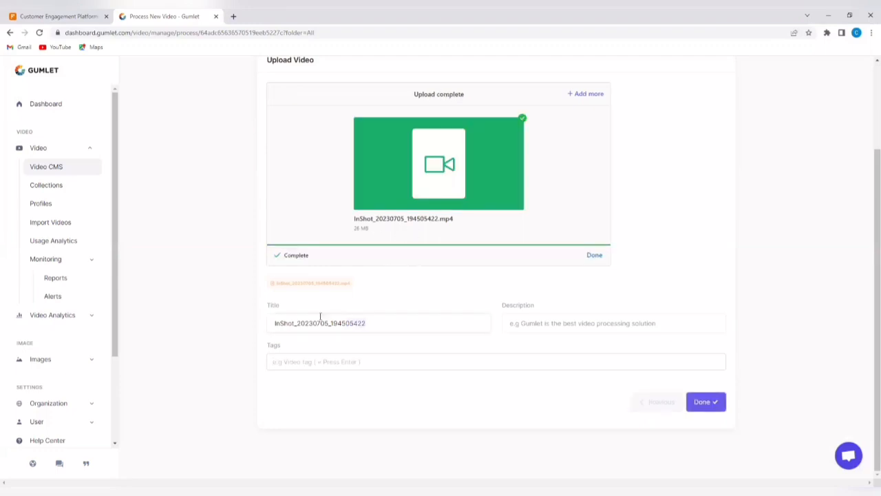
{"action": "left_click_drag", "start_coordinate": [320, 317], "coordinate": [276, 319]}
{"action": "type", "text": "Onboarding video"}
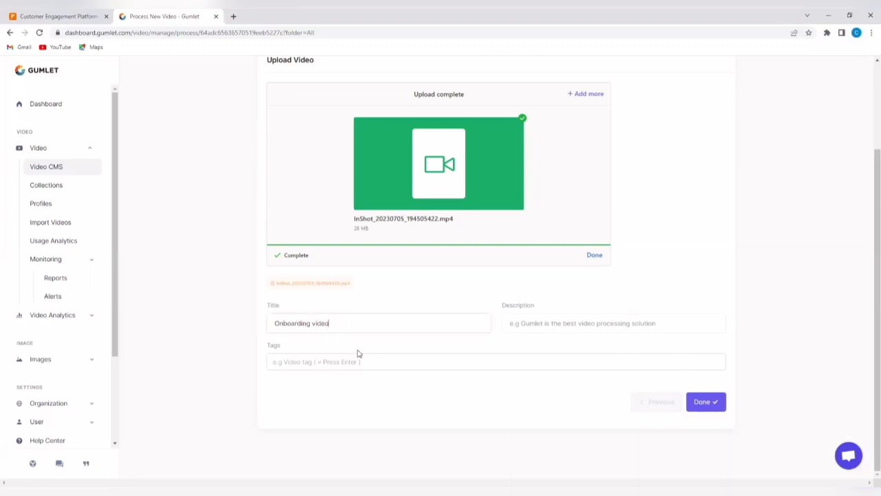
{"action": "left_click", "coordinate": [713, 406]}
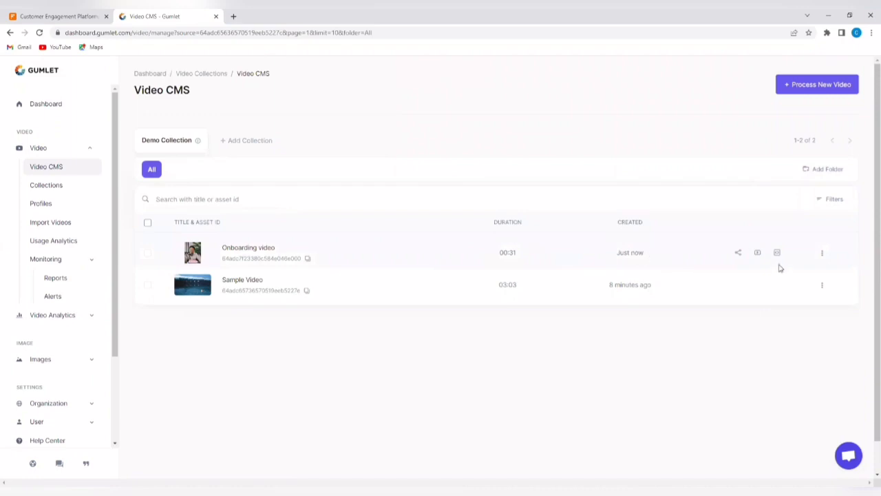
Step: Copy the Onboarding video's share URL, view its watch page in a new browser tab and close that tab
{"action": "left_click", "coordinate": [822, 254]}
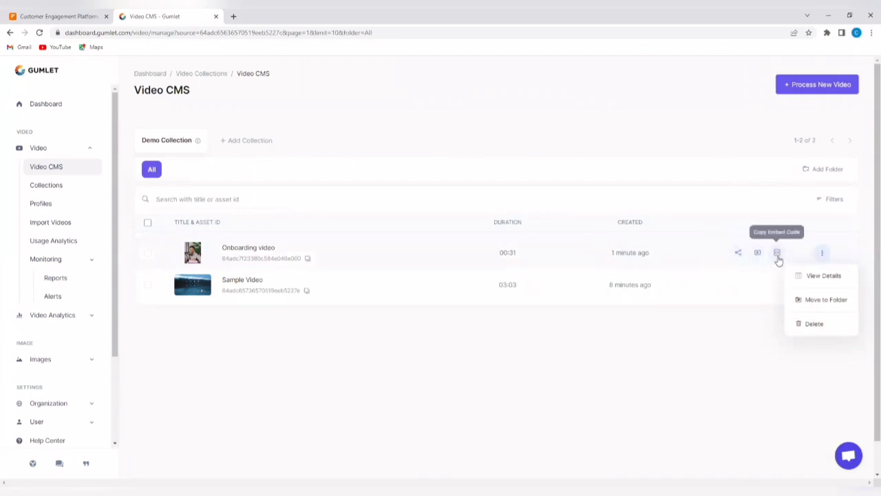
{"action": "left_click", "coordinate": [739, 255]}
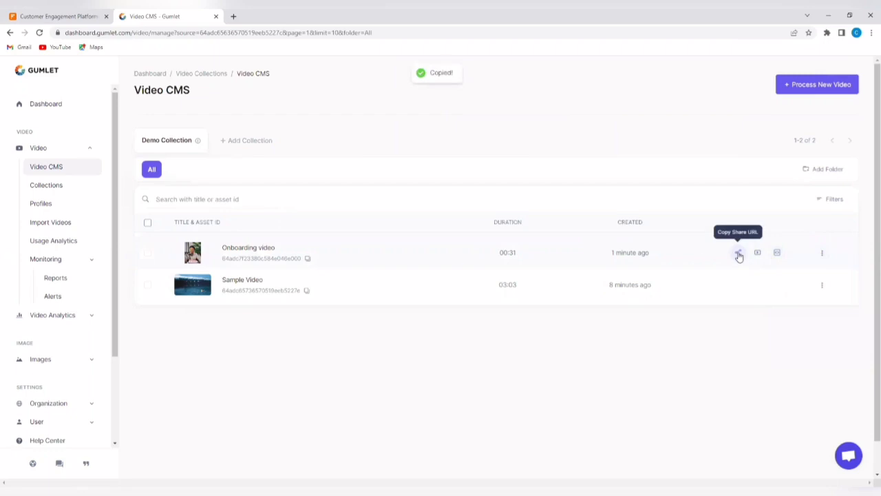
{"action": "left_click", "coordinate": [234, 16]}
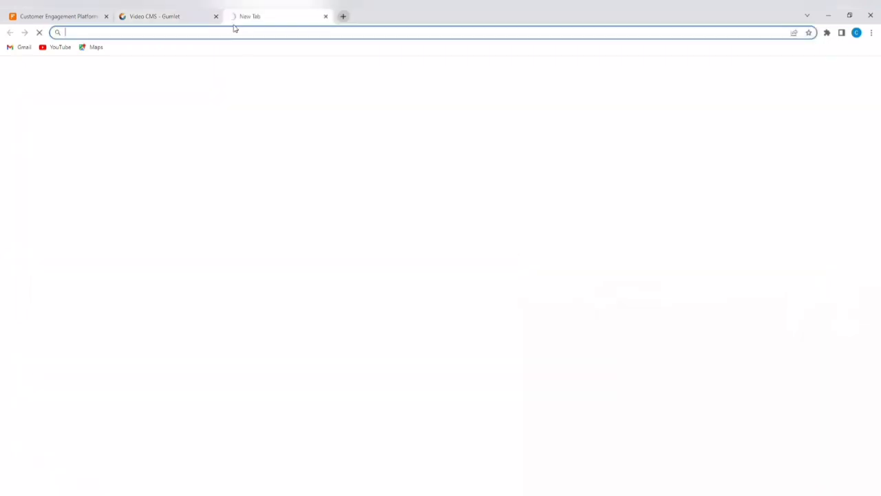
{"action": "right_click", "coordinate": [228, 34]}
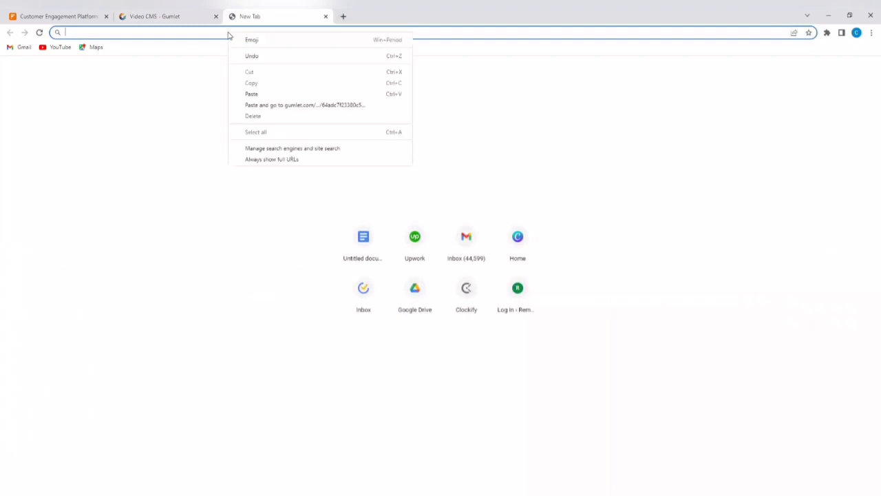
{"action": "left_click", "coordinate": [253, 94]}
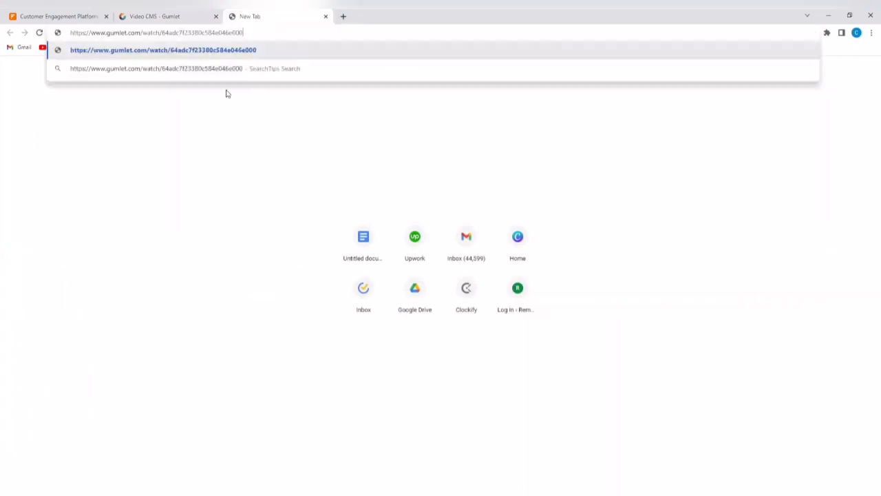
{"action": "left_click", "coordinate": [229, 53]}
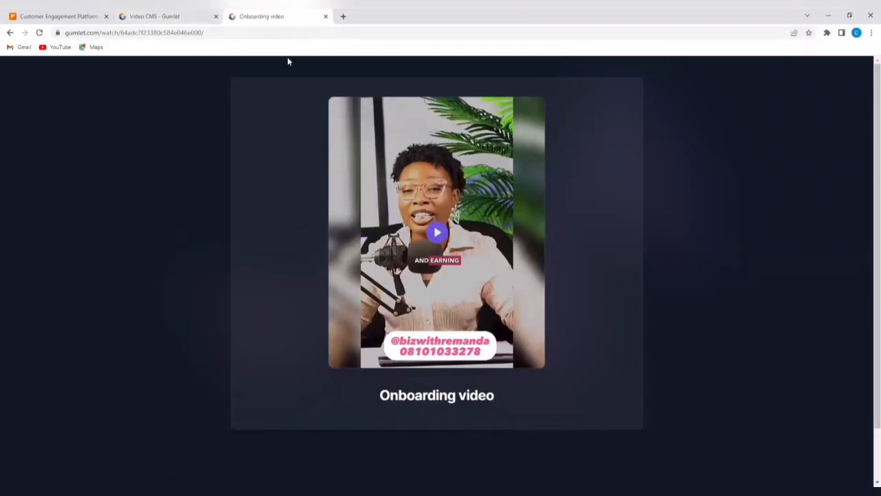
{"action": "left_click", "coordinate": [324, 17]}
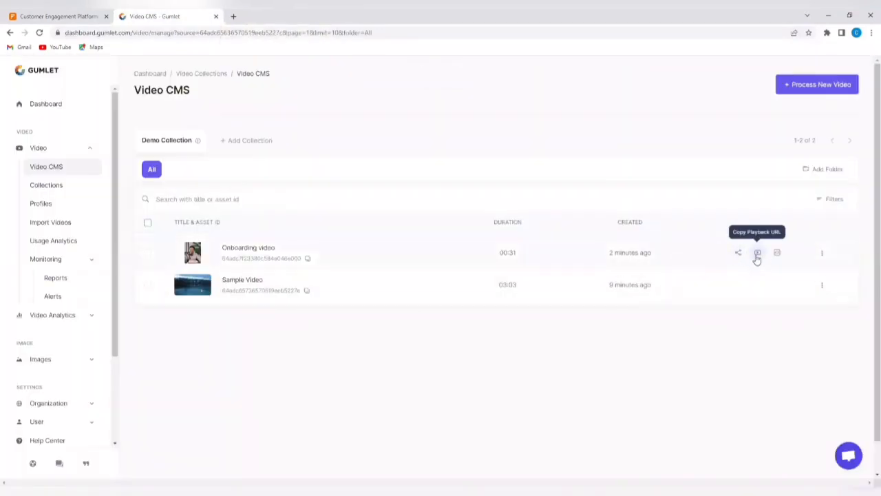
Step: Copy the Onboarding video's playback URL, play it in a new browser tab and close that tab
{"action": "double_click", "coordinate": [757, 255]}
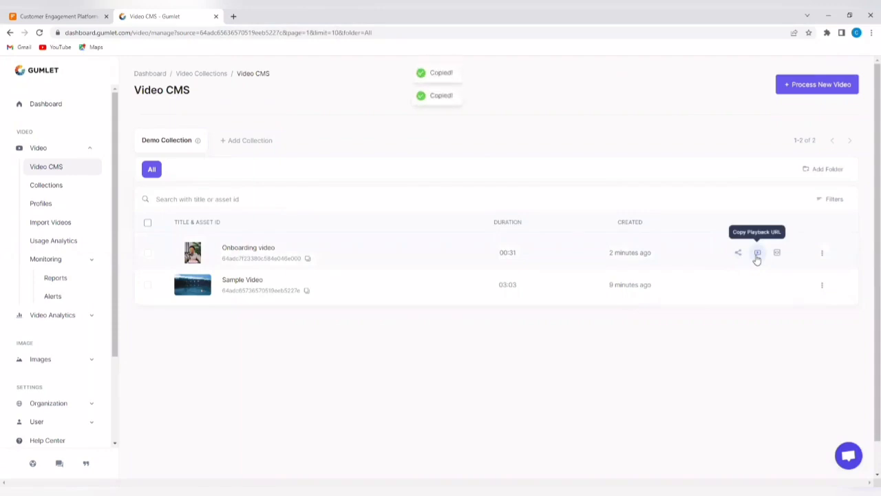
{"action": "left_click", "coordinate": [233, 16]}
{"action": "right_click", "coordinate": [229, 33]}
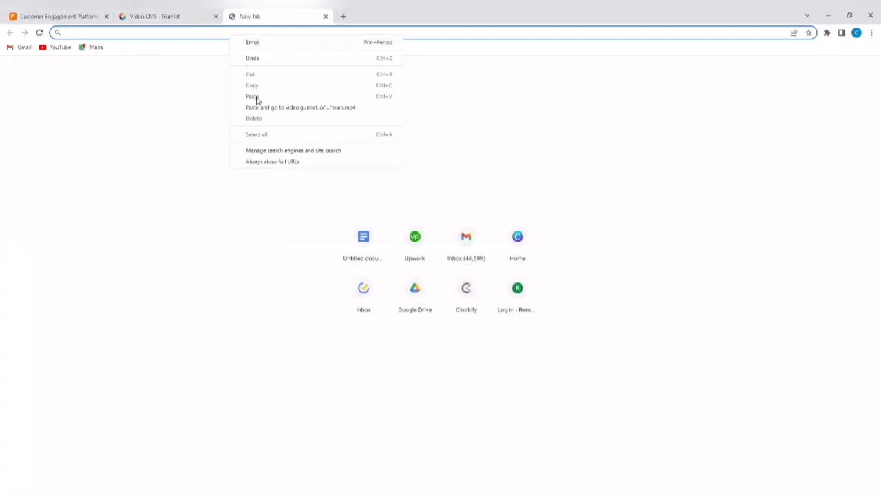
{"action": "left_click", "coordinate": [251, 95]}
{"action": "left_click", "coordinate": [264, 51]}
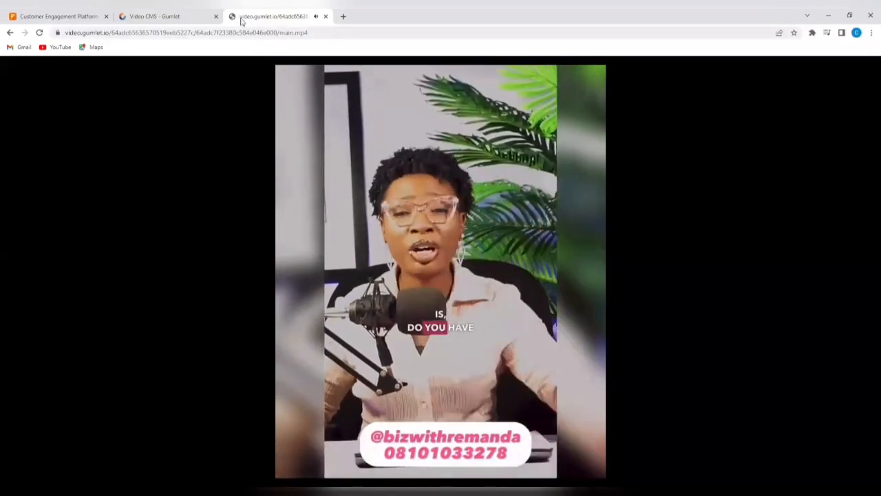
{"action": "left_click", "coordinate": [325, 17]}
Step: Copy the embed code of the Onboarding video
{"action": "mouse_move", "coordinate": [654, 253]}
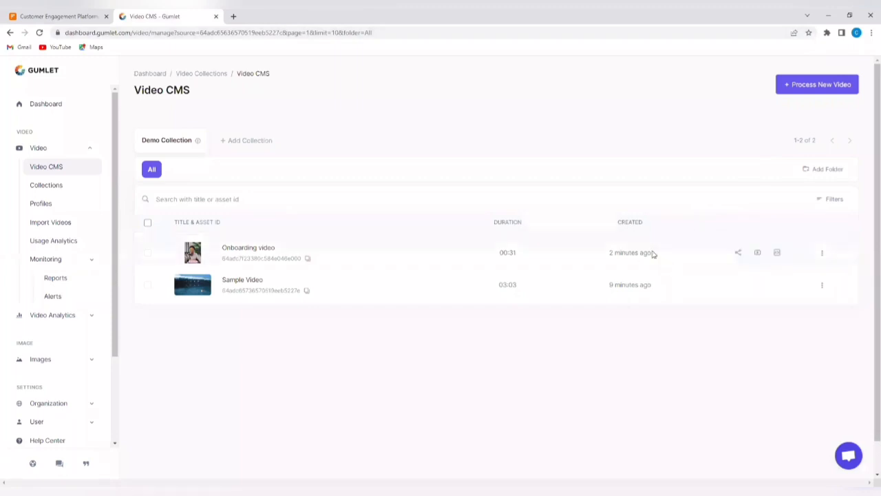
{"action": "left_click", "coordinate": [777, 254]}
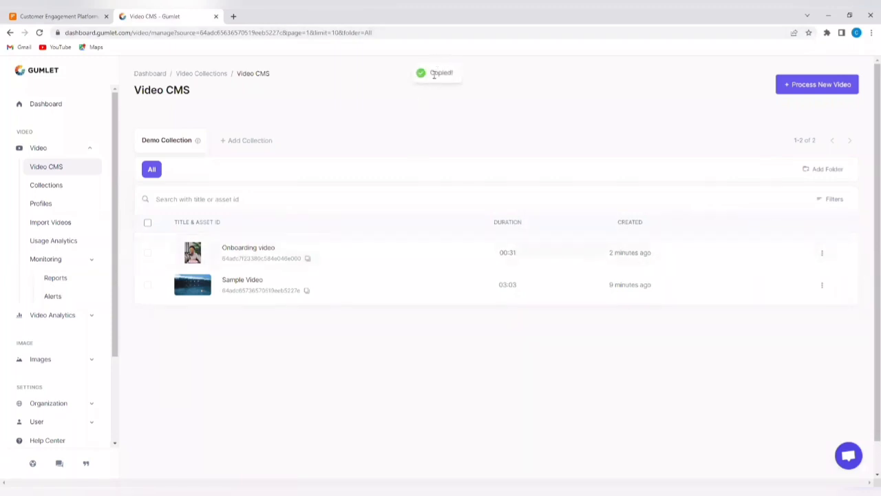